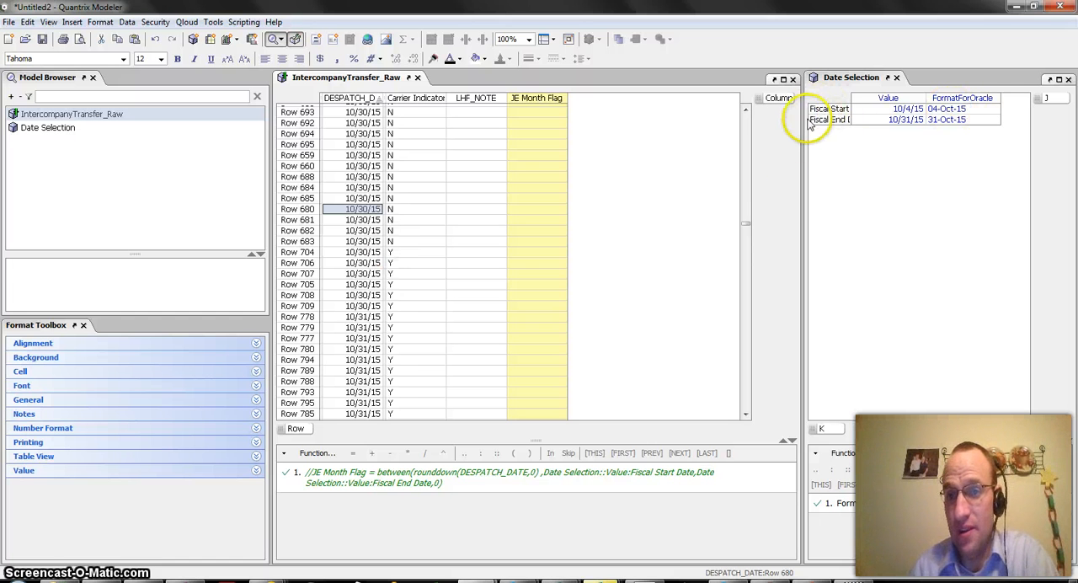
# Step: Widen the Date Selection pane and its row label column so the fiscal date names fit
pyautogui.moveTo(805, 125); pyautogui.dragTo(781, 125)
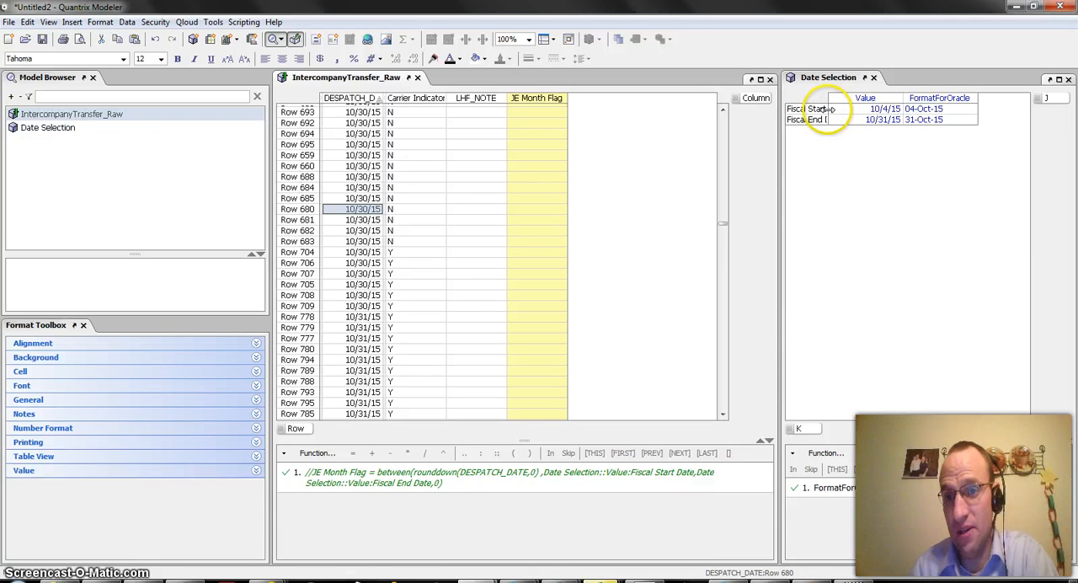
pyautogui.moveTo(828, 116); pyautogui.dragTo(844, 115)
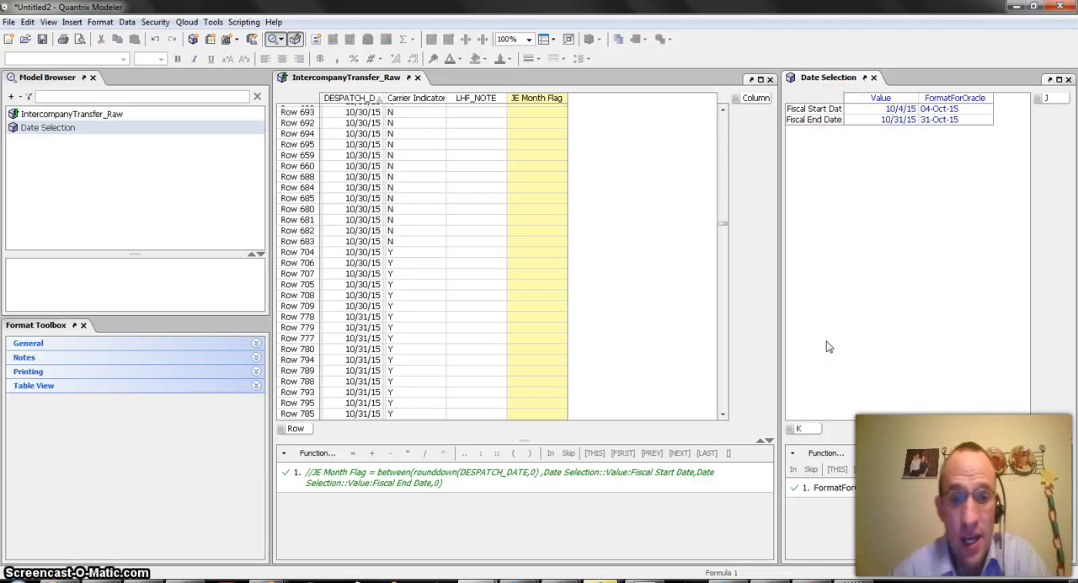
# Step: Examine the DESPATCH_DATE values in the rows around the change from 10/30/15 to 10/31/15
pyautogui.click(384, 211)
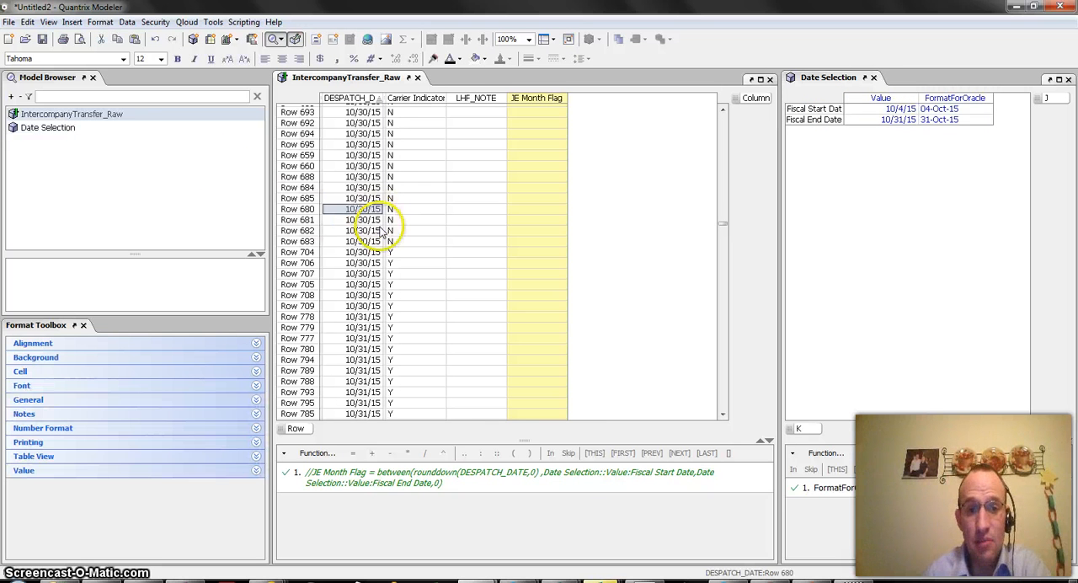
pyautogui.scroll(-4, 381, 242)
pyautogui.click(381, 211)
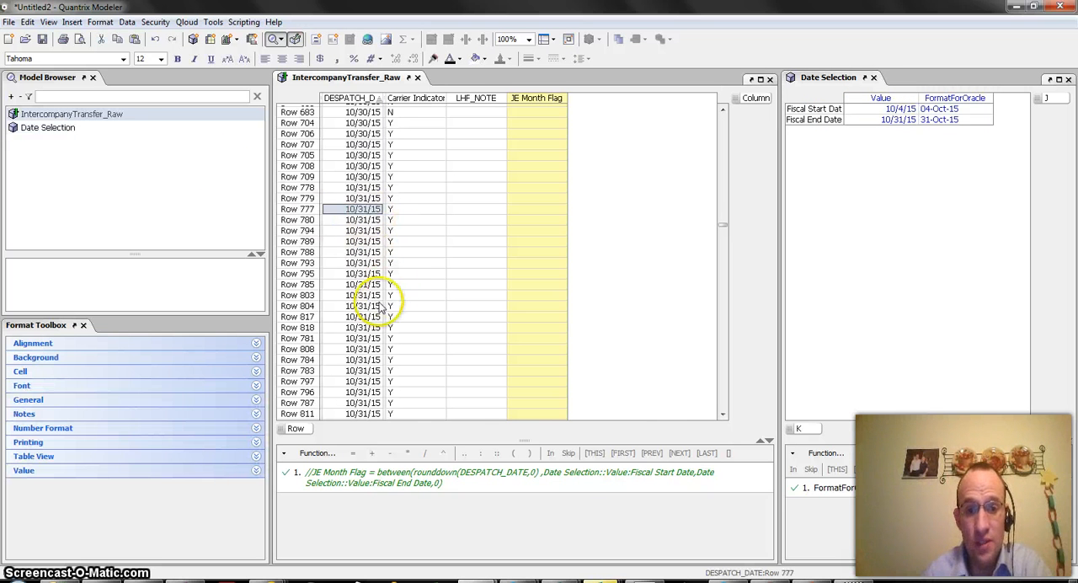
pyautogui.scroll(-5, 380, 308)
pyautogui.scroll(6, 381, 307)
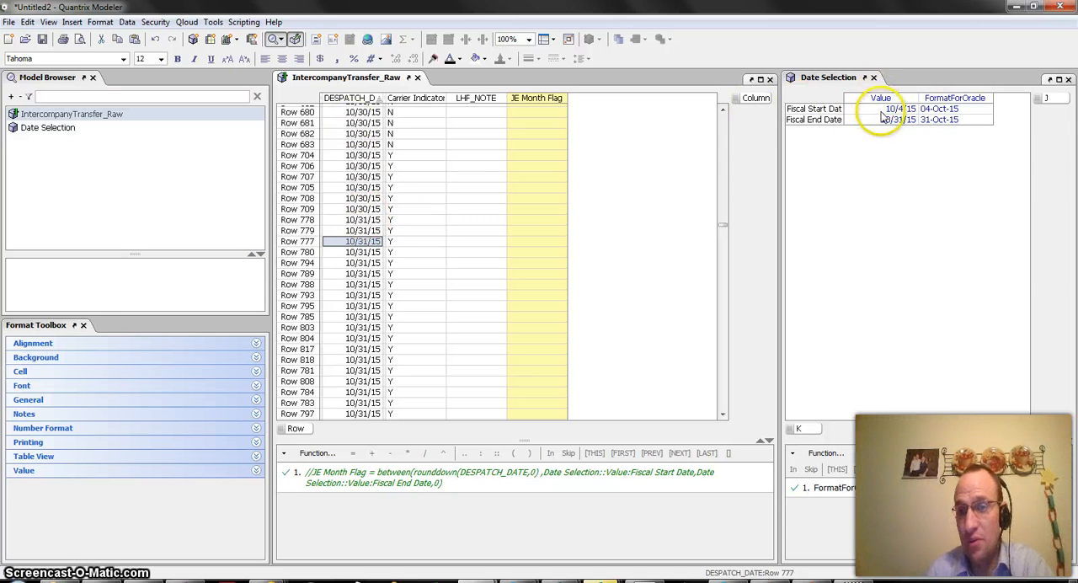
# Step: Start a second JE Month Flag formula using the between function with DESPATCH_DATE as the tested value
pyautogui.click(512, 99)
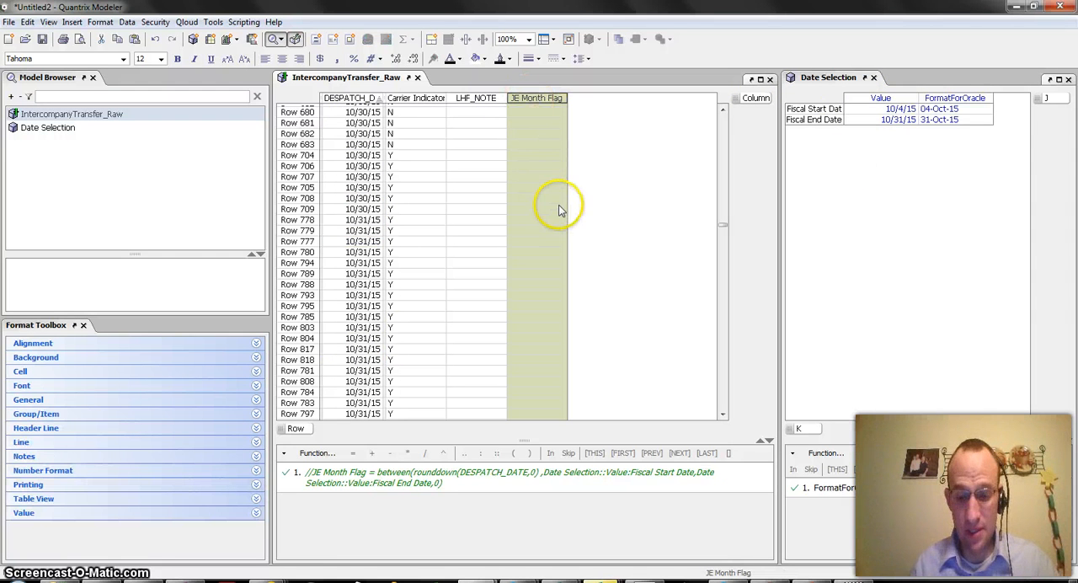
pyautogui.press('=')
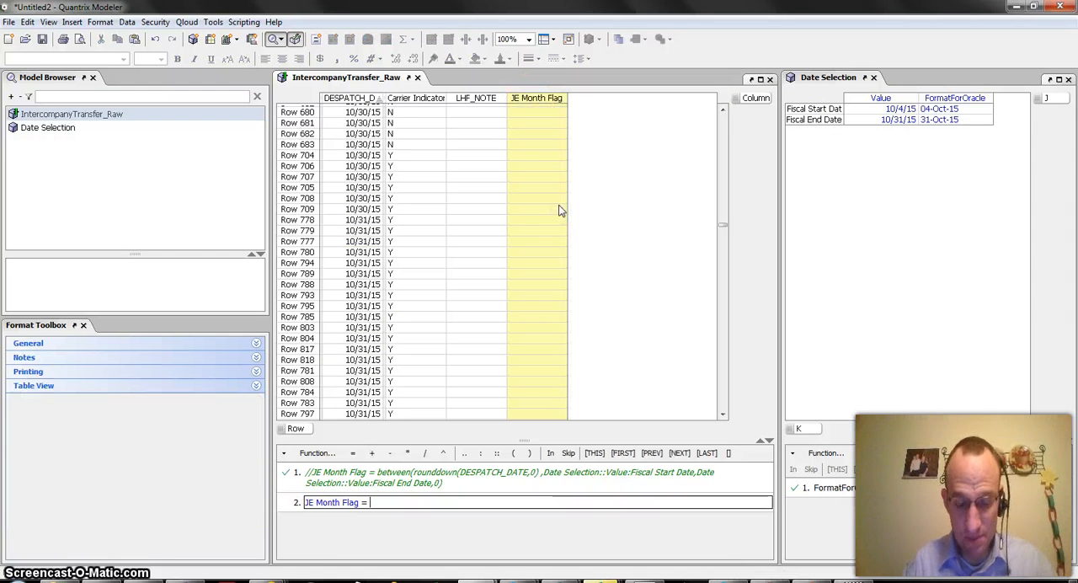
pyautogui.write('between(')
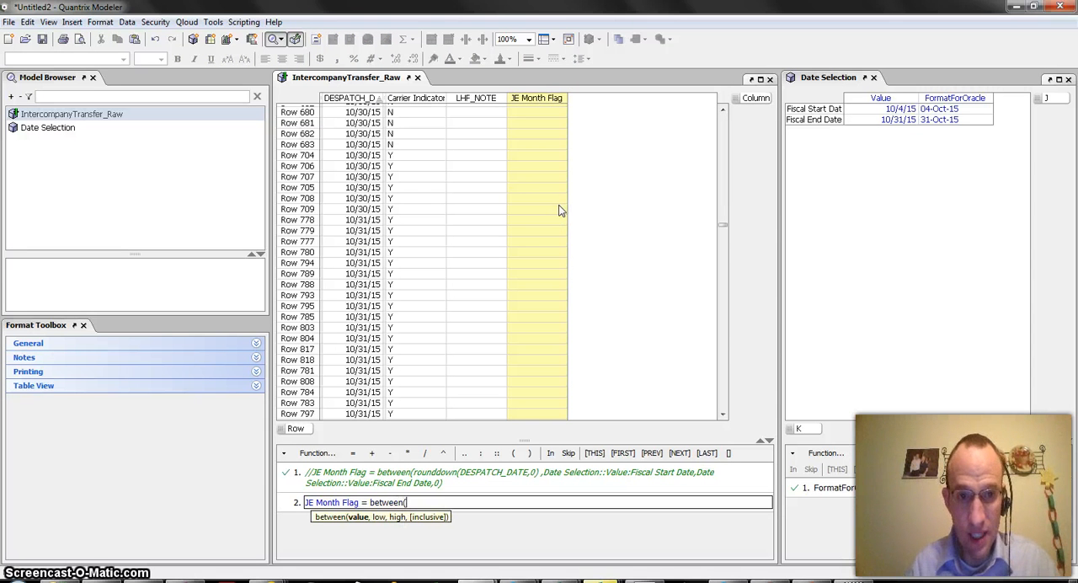
pyautogui.click(353, 99)
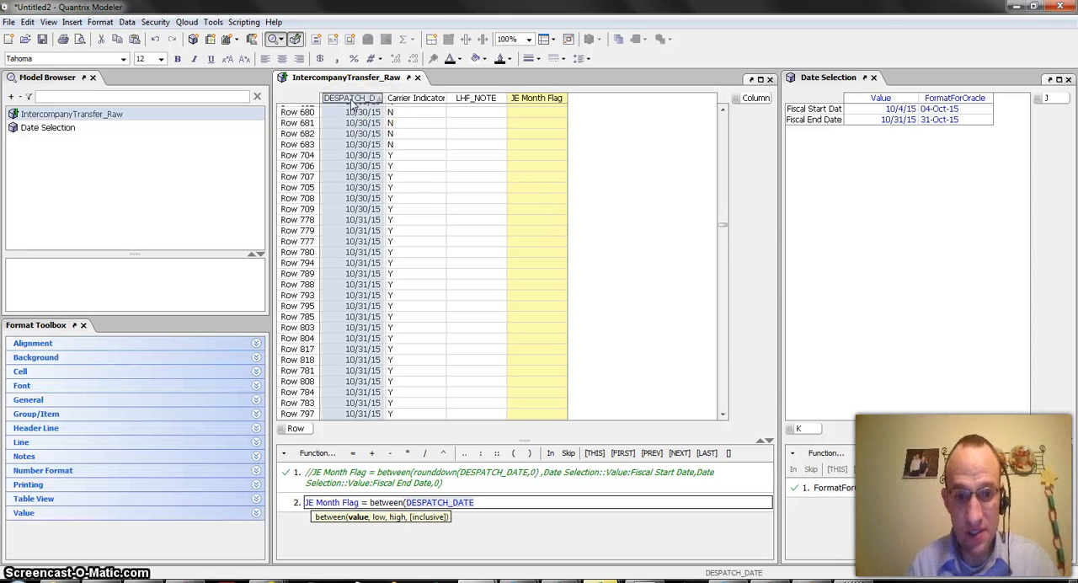
pyautogui.write(',')
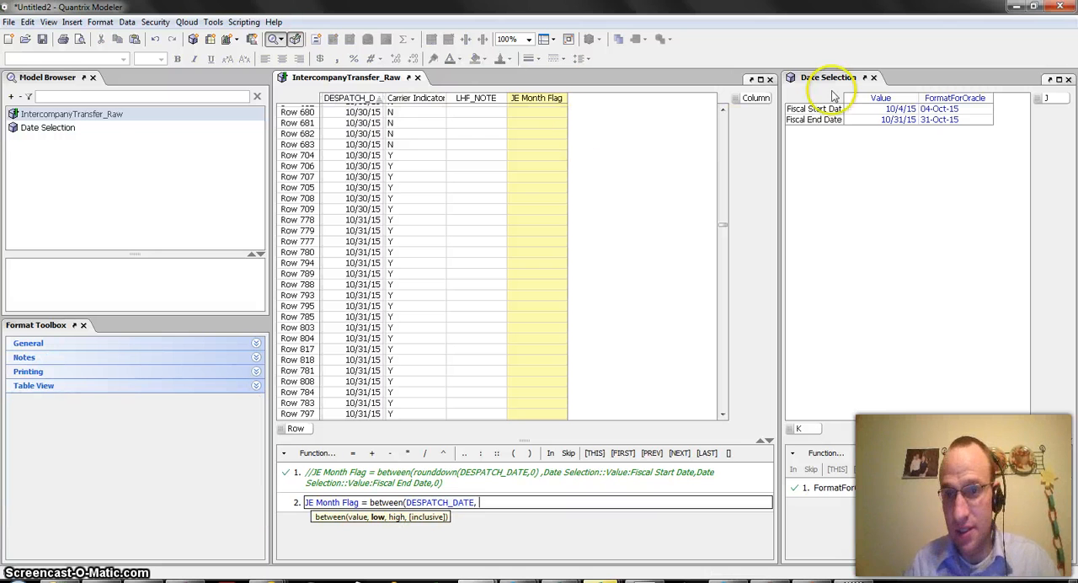
# Step: Complete the between formula with Date Selection's Fiscal Start Date and Fiscal End Date values as bounds and 1 as the inclusive argument
pyautogui.click(837, 108)
pyautogui.click(876, 109)
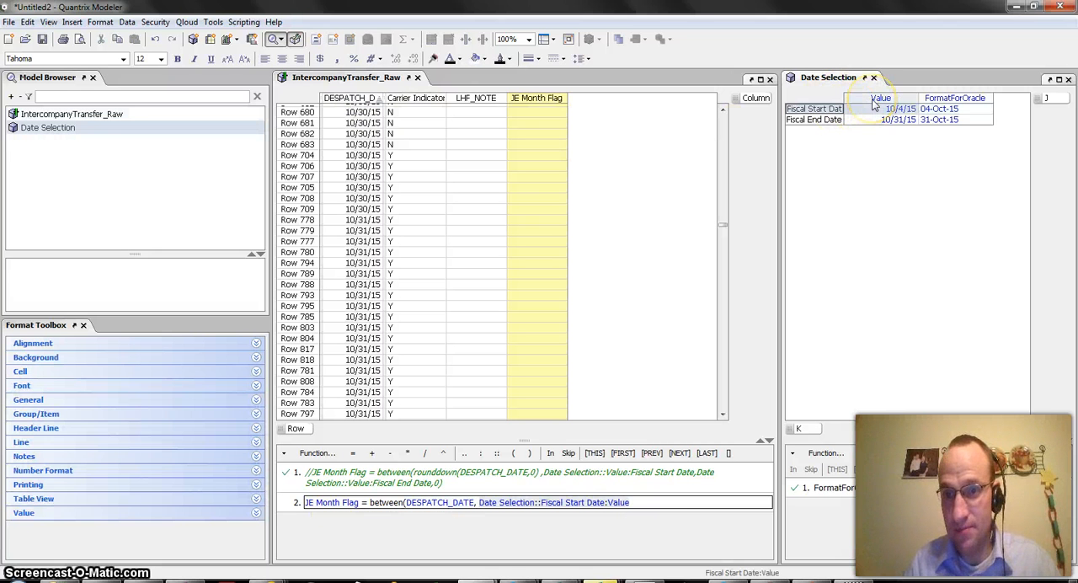
pyautogui.write(',')
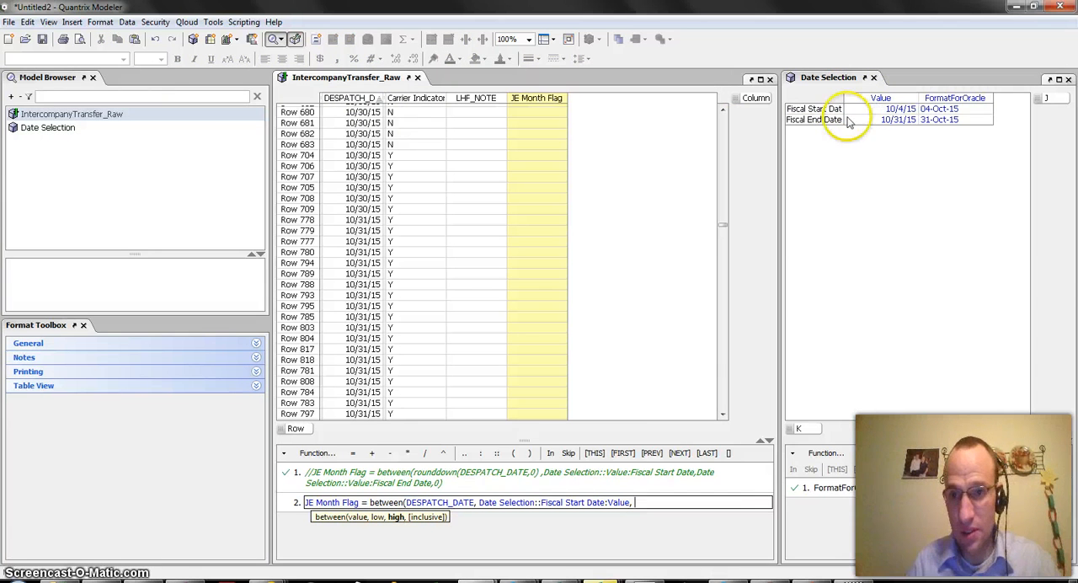
pyautogui.click(814, 119)
pyautogui.click(882, 98)
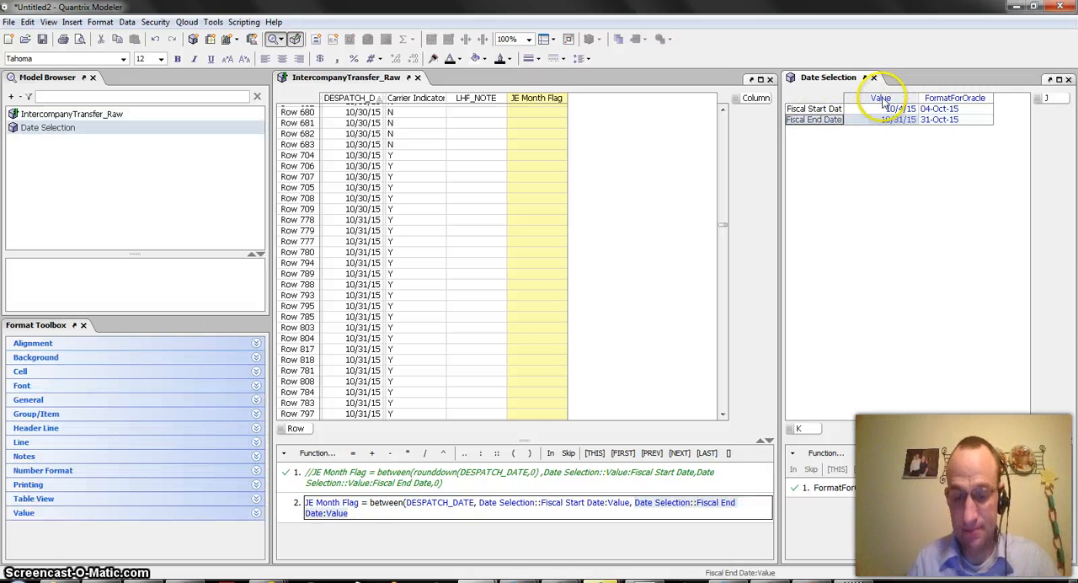
pyautogui.write(',1)')
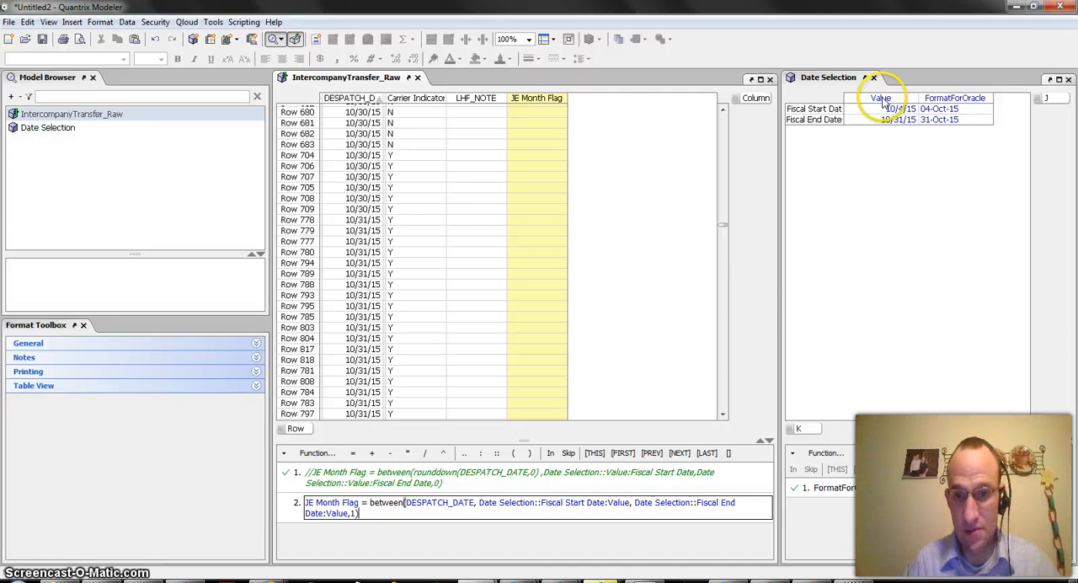
pyautogui.press('Return')
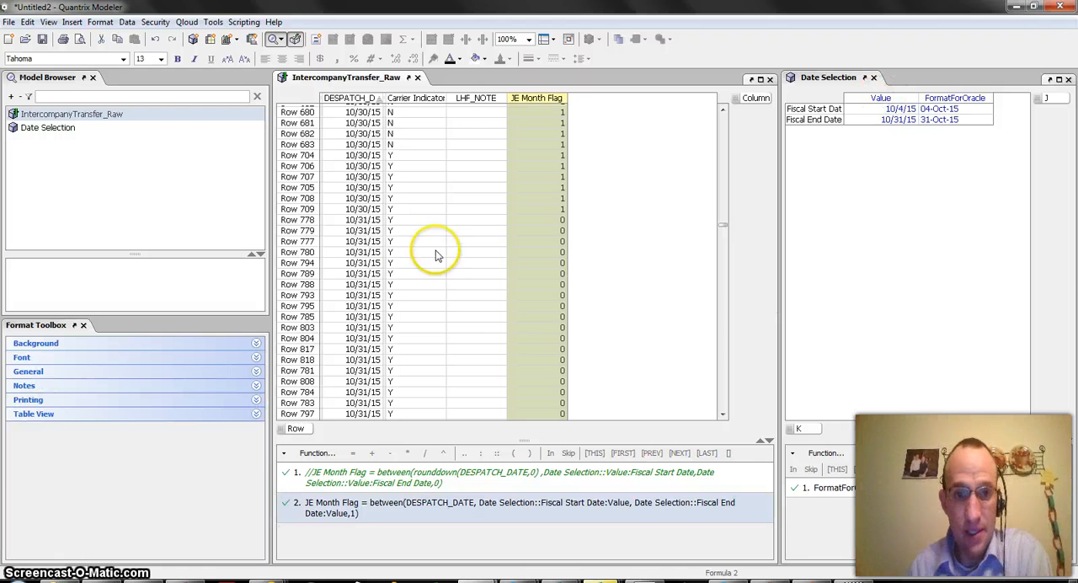
# Step: Check the JE Month Flag results for the 10/31/15 despatch rows against the Fiscal End Date
pyautogui.click(363, 188)
pyautogui.click(369, 242)
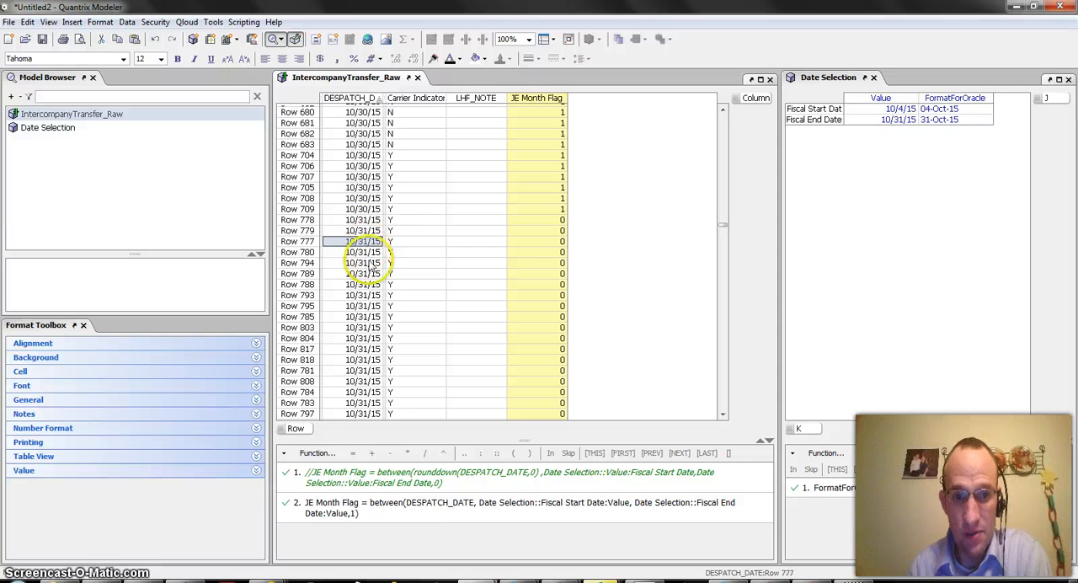
pyautogui.scroll(-2, 371, 271)
pyautogui.click(371, 307)
pyautogui.scroll(-1, 372, 389)
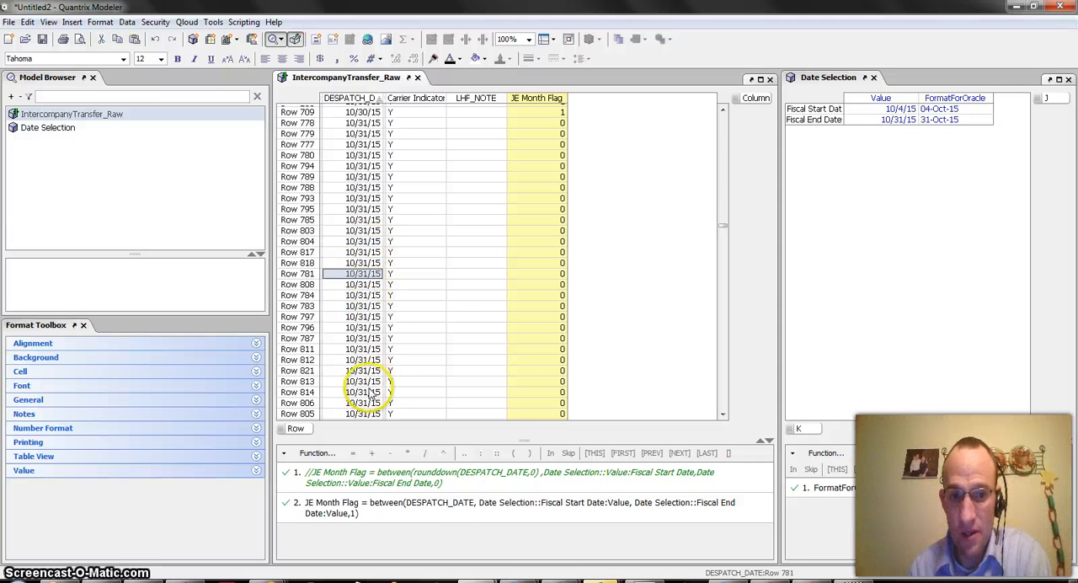
pyautogui.scroll(-2, 371, 392)
pyautogui.click(364, 360)
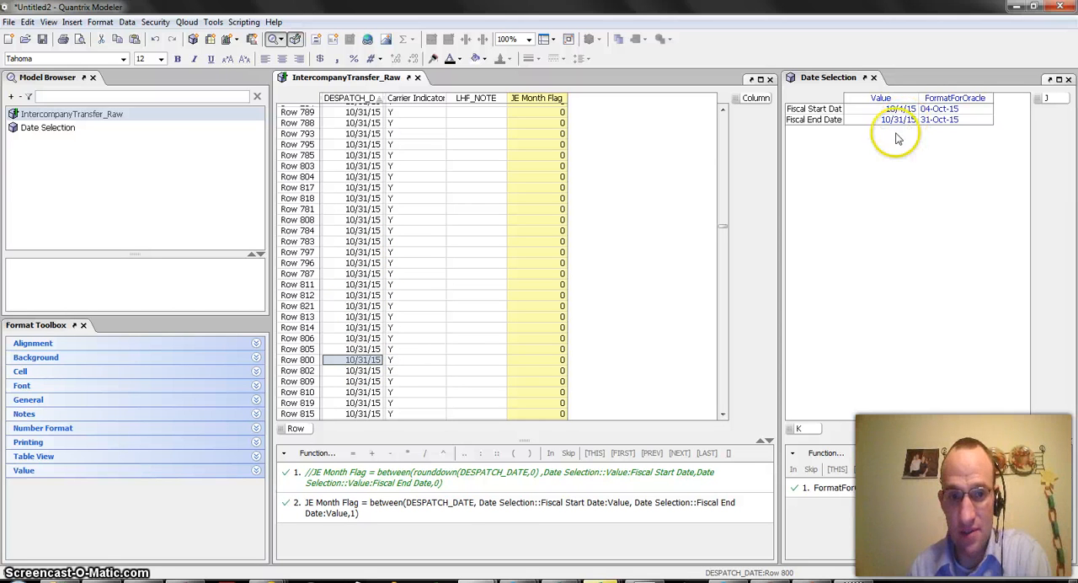
pyautogui.click(363, 338)
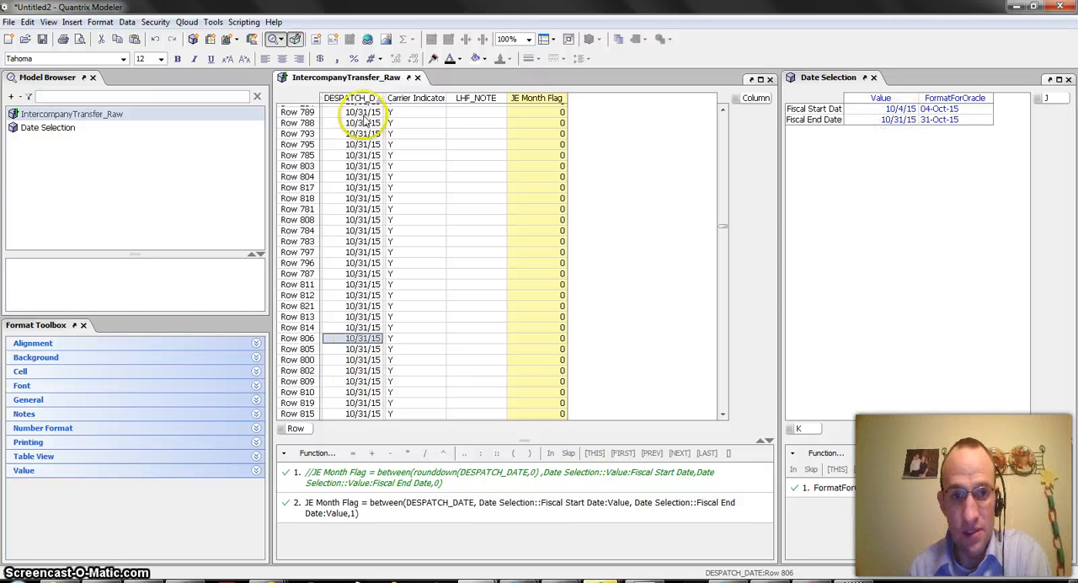
# Step: Format the DESPATCH_DATE column and Date Selection's Value column as comma-separated numbers to compare their underlying values
pyautogui.click(365, 99)
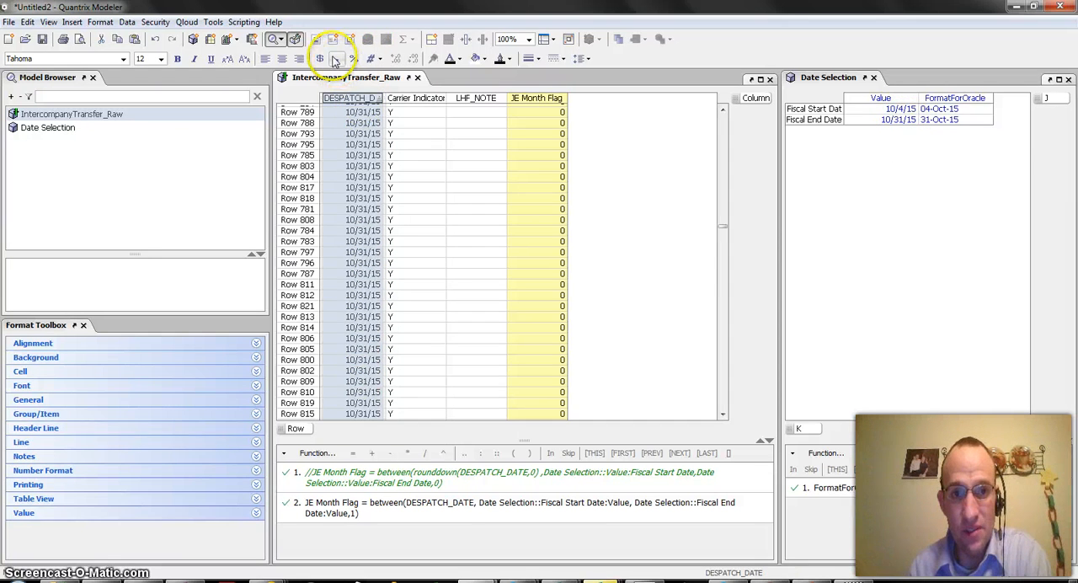
pyautogui.click(335, 59)
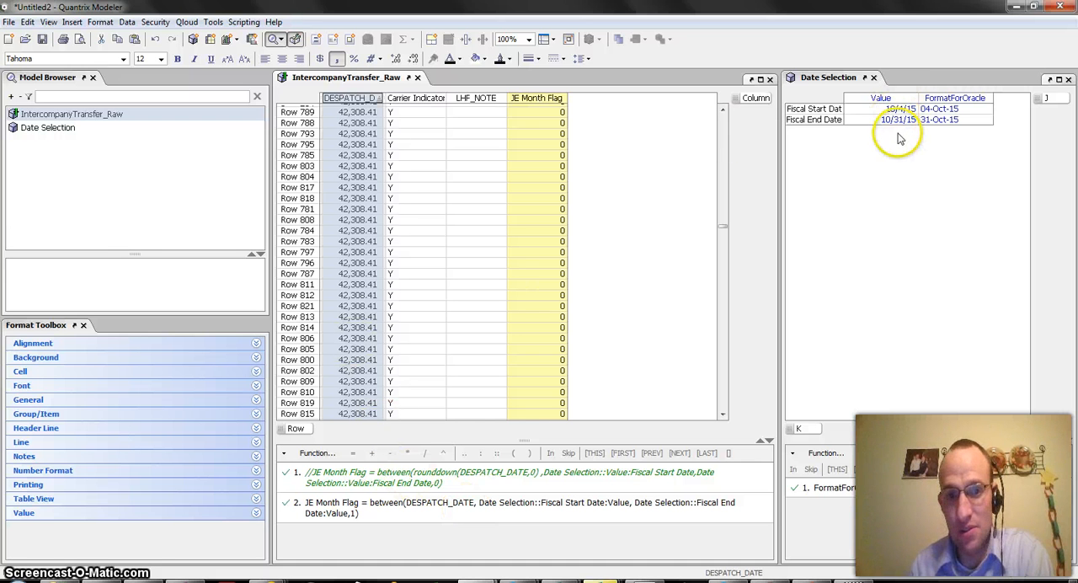
pyautogui.click(882, 98)
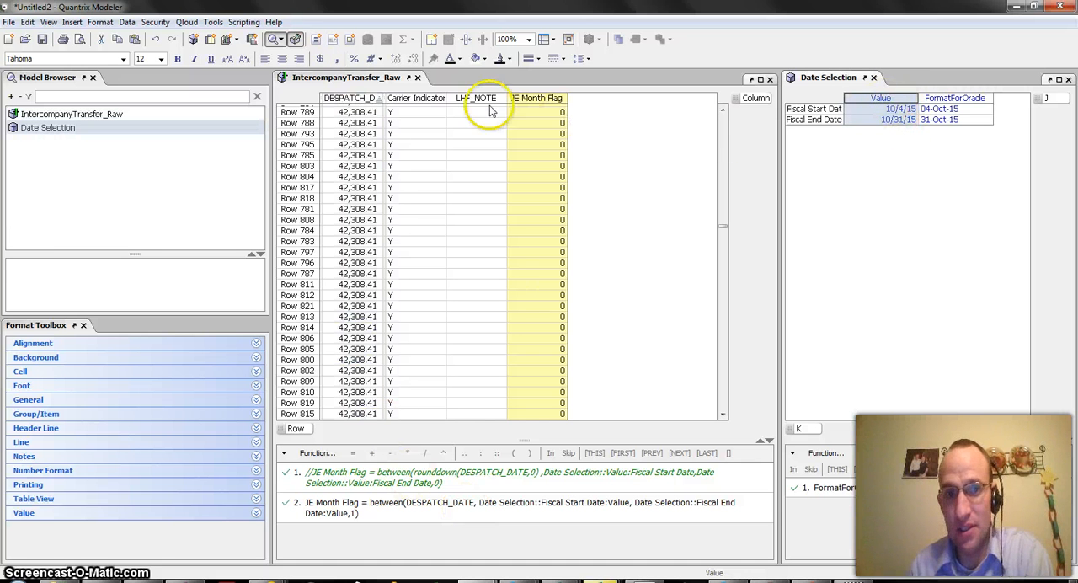
pyautogui.click(334, 62)
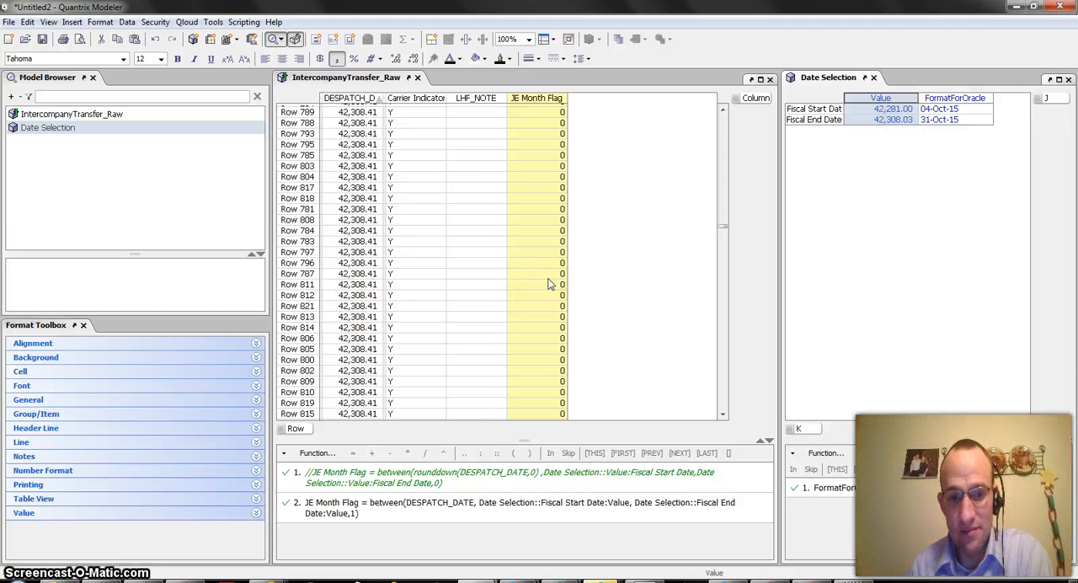
pyautogui.scroll(4, 546, 265)
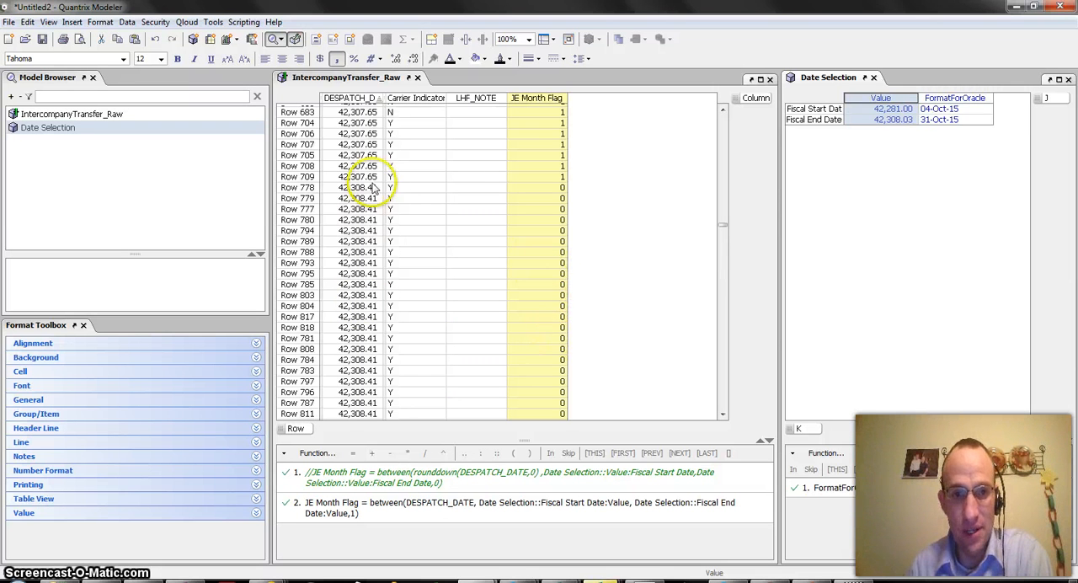
# Step: Restore the *4/15/11 date format on the DESPATCH_DATE column and Date Selection's Value column
pyautogui.click(353, 100)
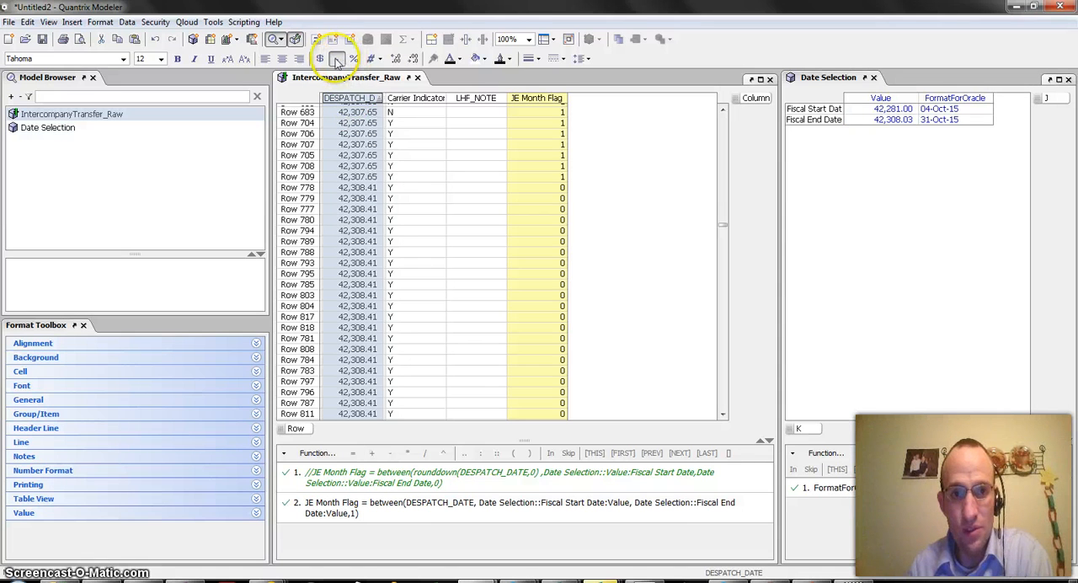
pyautogui.click(336, 59)
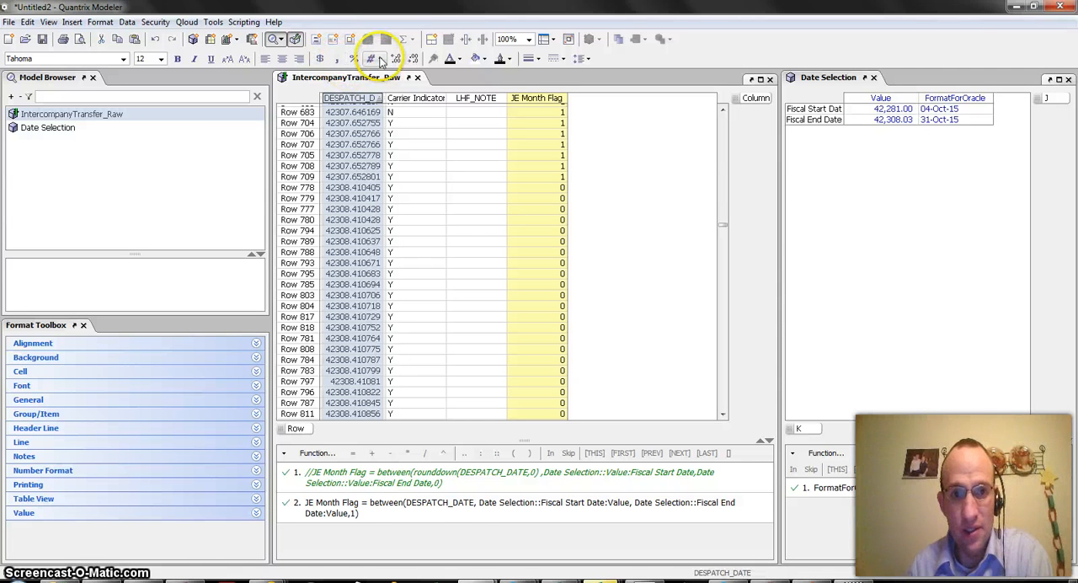
pyautogui.click(377, 59)
pyautogui.moveTo(419, 145)
pyautogui.click(478, 138)
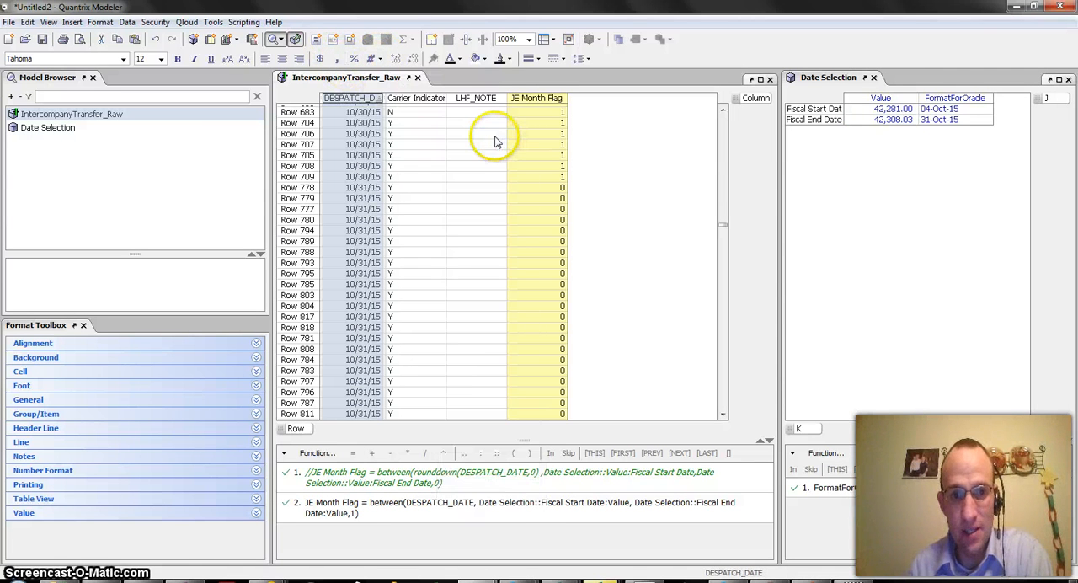
pyautogui.click(895, 99)
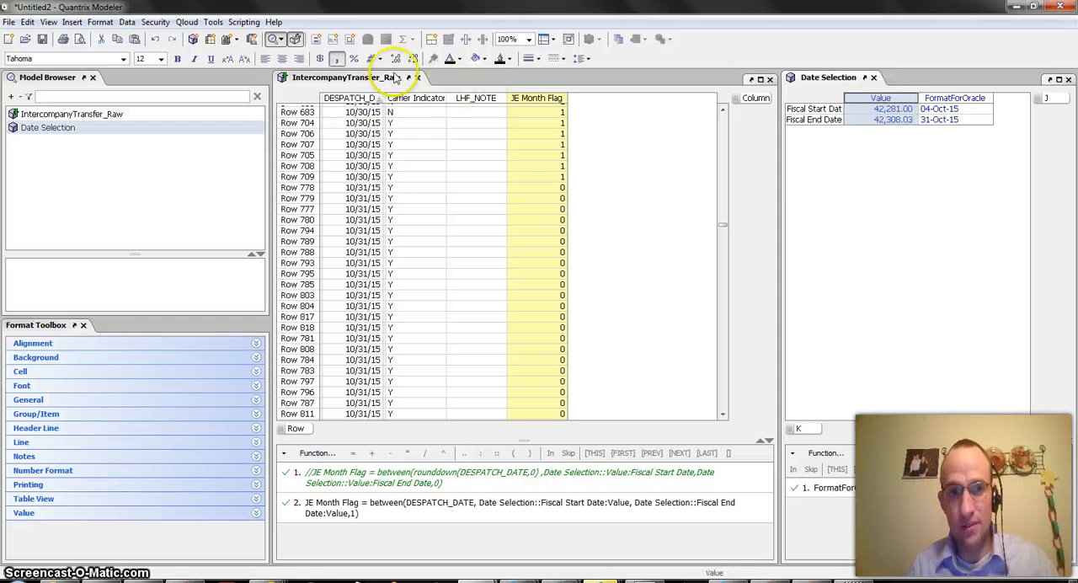
pyautogui.click(378, 59)
pyautogui.moveTo(403, 136)
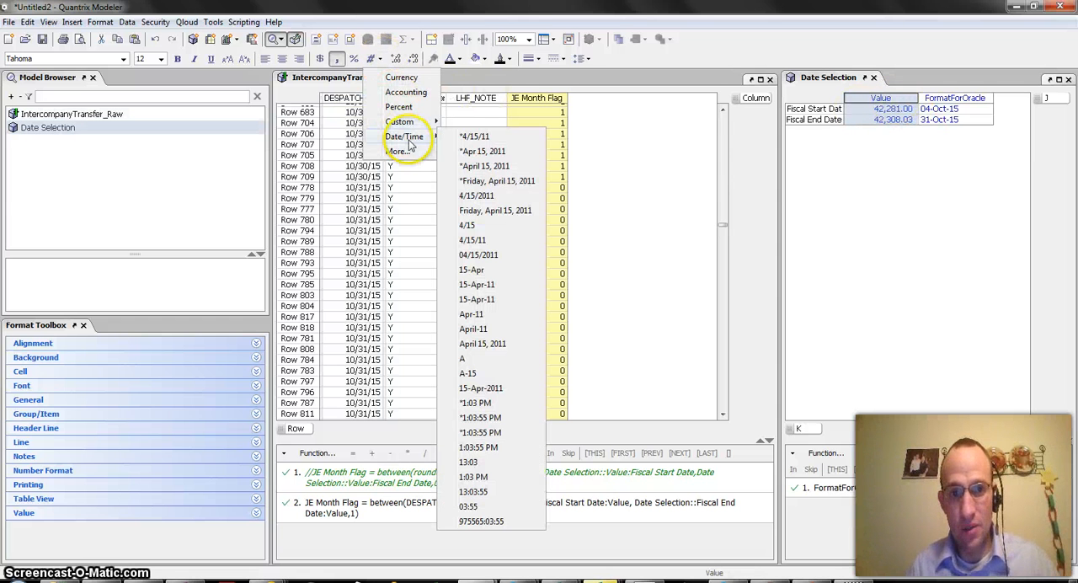
pyautogui.click(455, 138)
# Step: Wrap DESPATCH_DATE in the second JE Month Flag formula with the rounddown function, using 0 digits
pyautogui.click(406, 503)
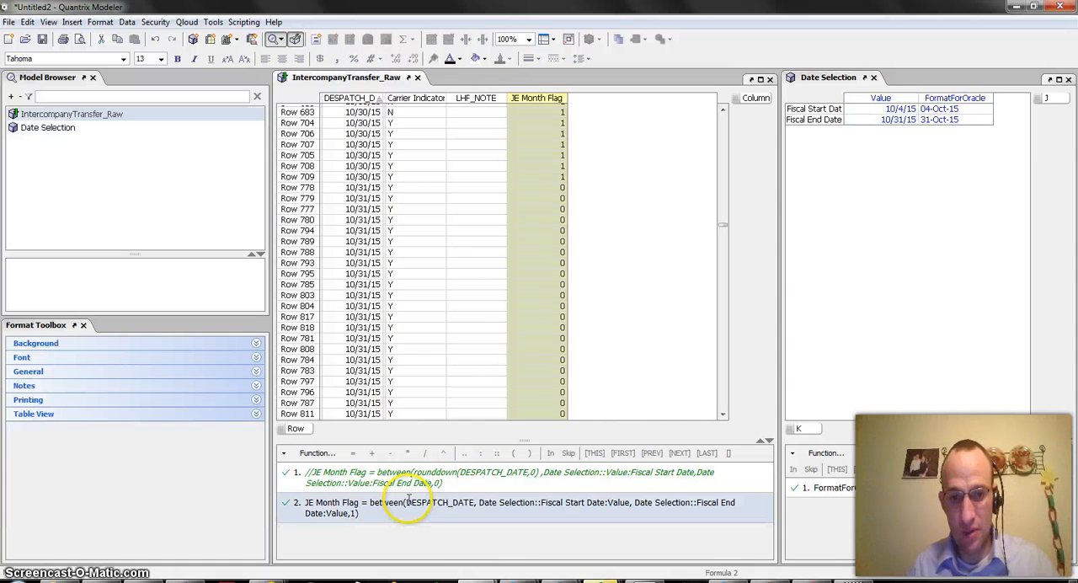
pyautogui.write('round')
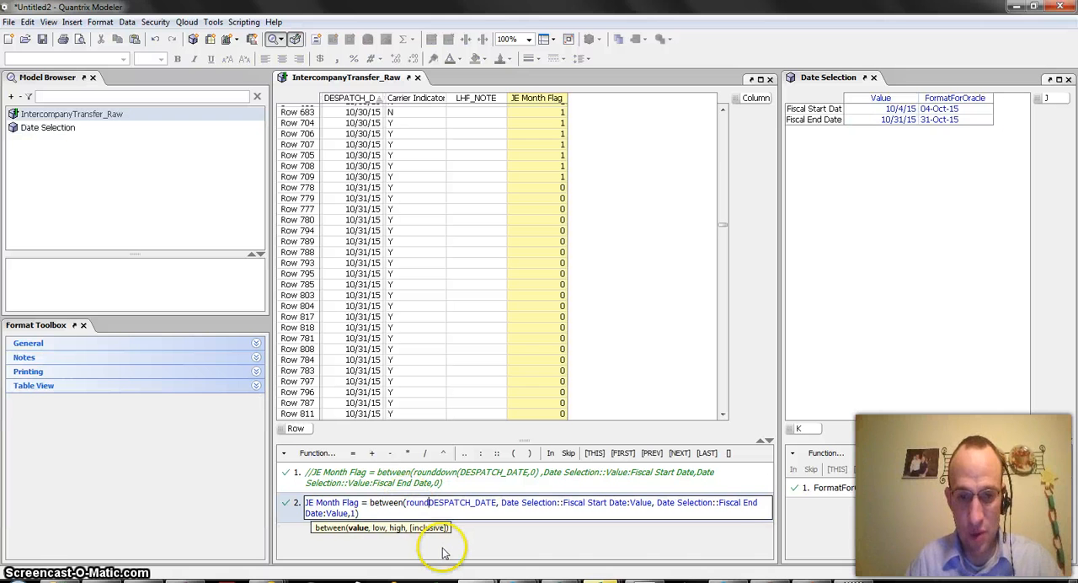
pyautogui.write('down(')
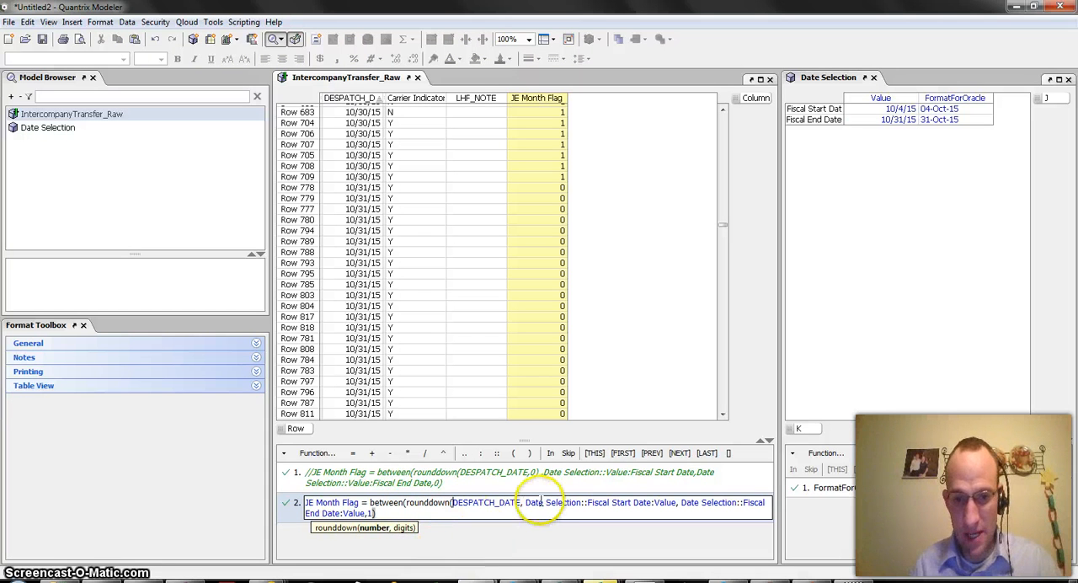
pyautogui.click(517, 504)
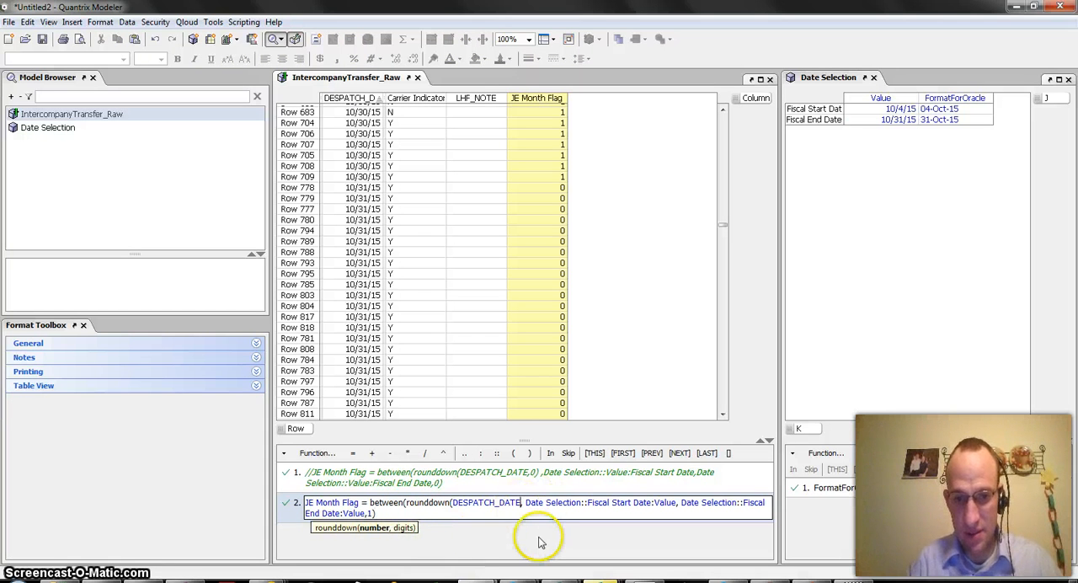
pyautogui.write(', ')
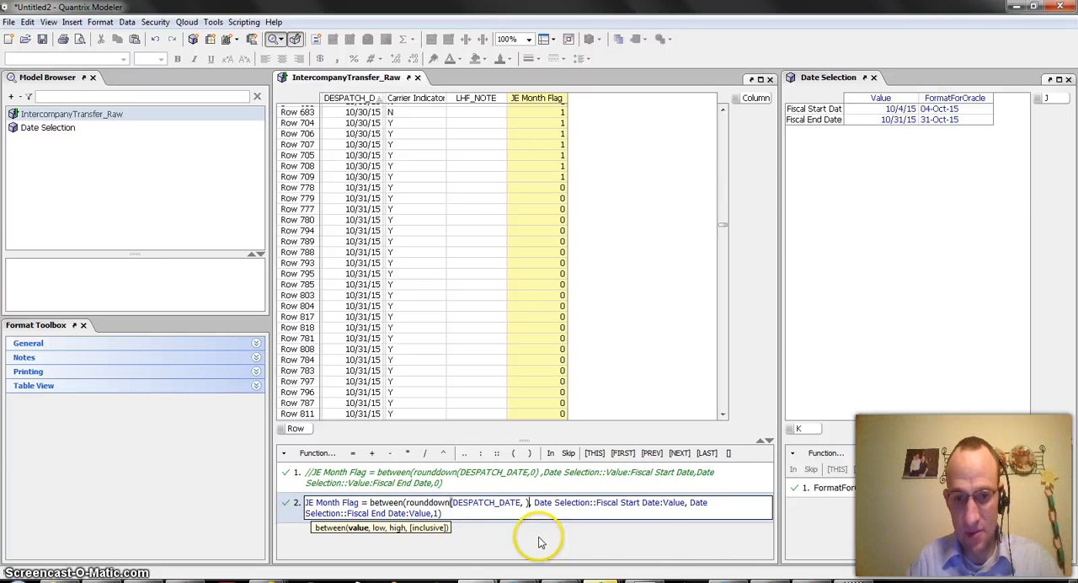
pyautogui.write('0)')
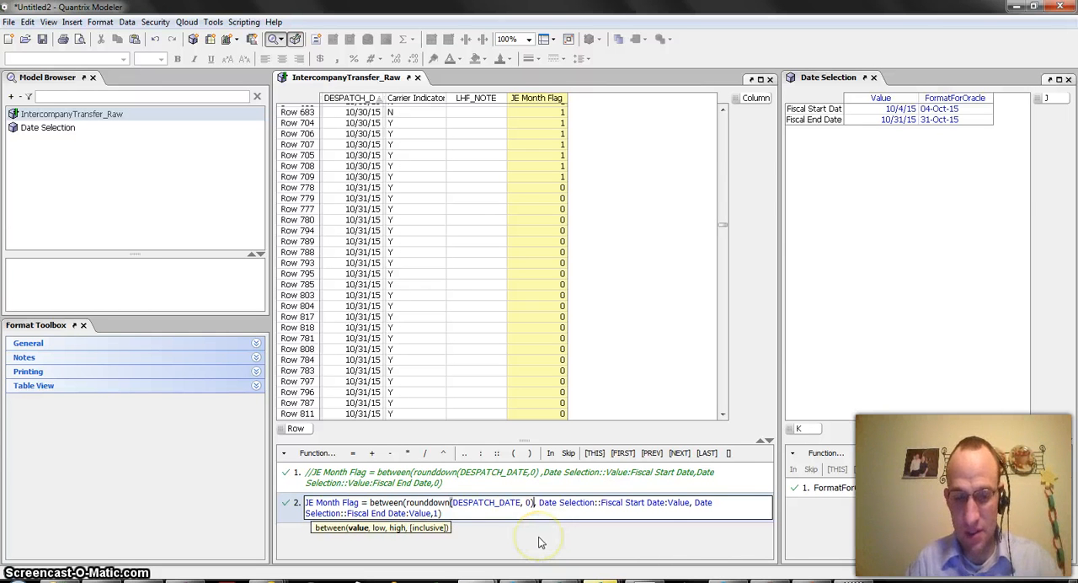
pyautogui.click(540, 543)
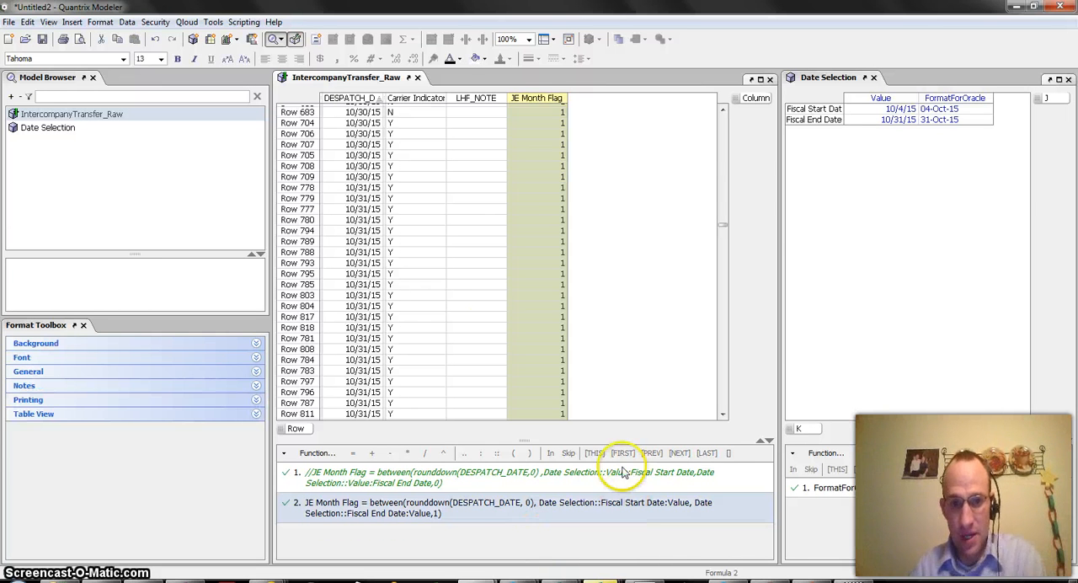
# Step: Check the JE Month Flag for the 10/31/15 rows and format DESPATCH_DATE in Rows 809 through 791 as comma-separated numbers
pyautogui.click(561, 285)
pyautogui.moveTo(560, 242); pyautogui.dragTo(559, 337)
pyautogui.scroll(-12, 557, 346)
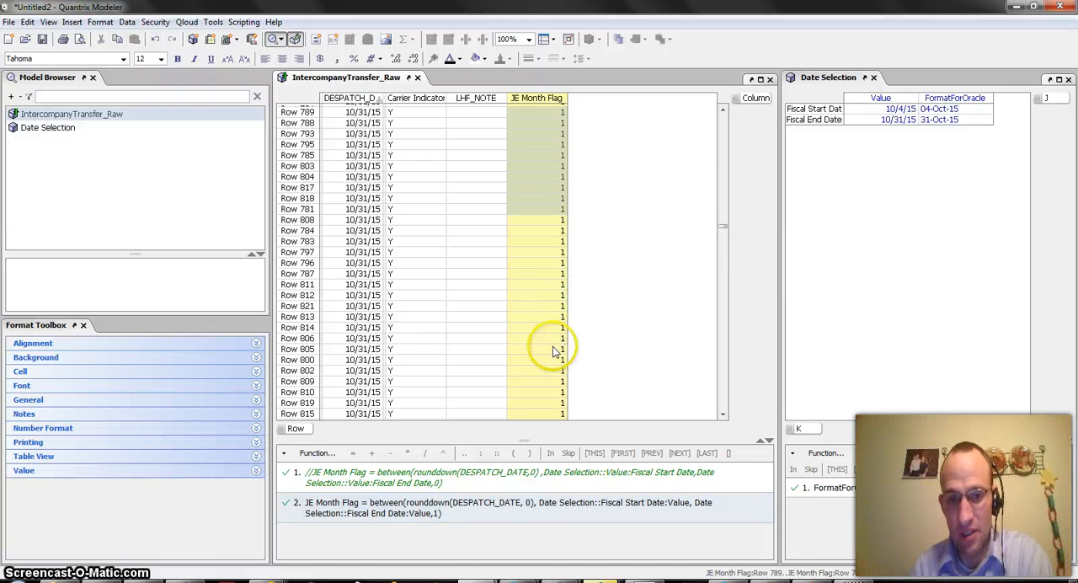
pyautogui.moveTo(363, 187); pyautogui.dragTo(363, 274)
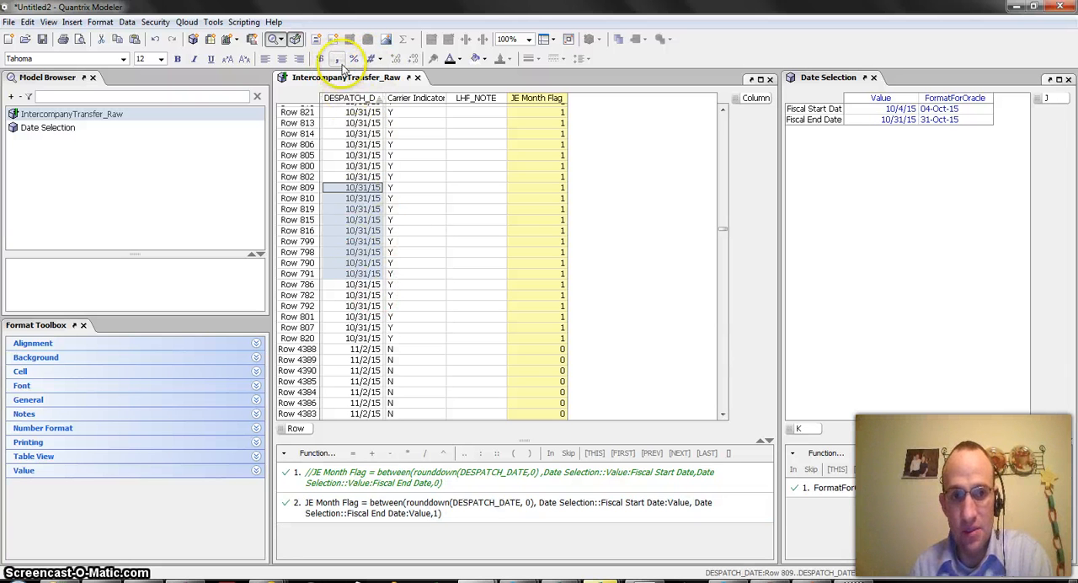
pyautogui.click(337, 59)
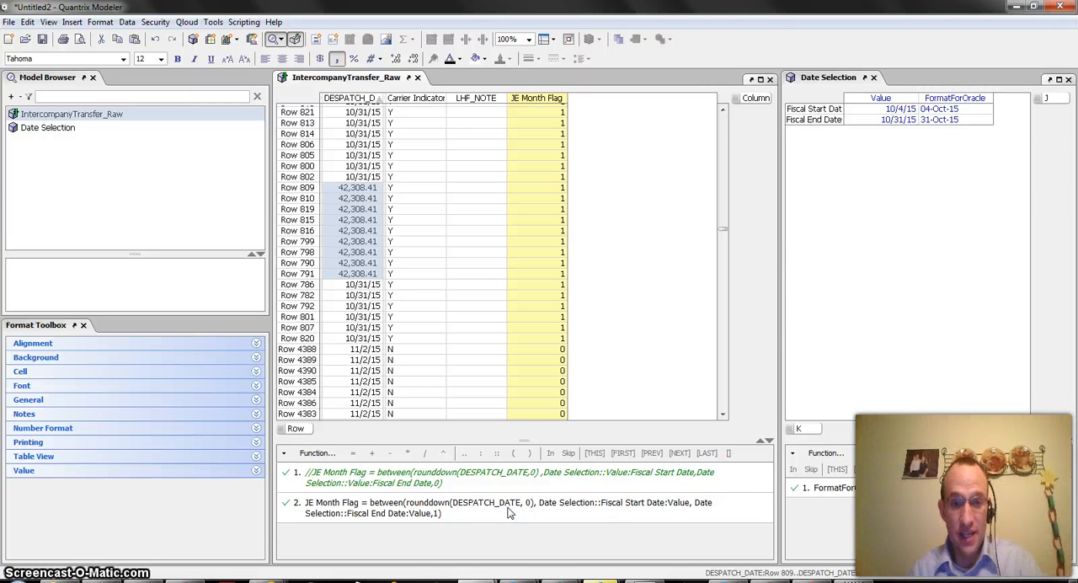
pyautogui.hotkey('alt', 'Tab')
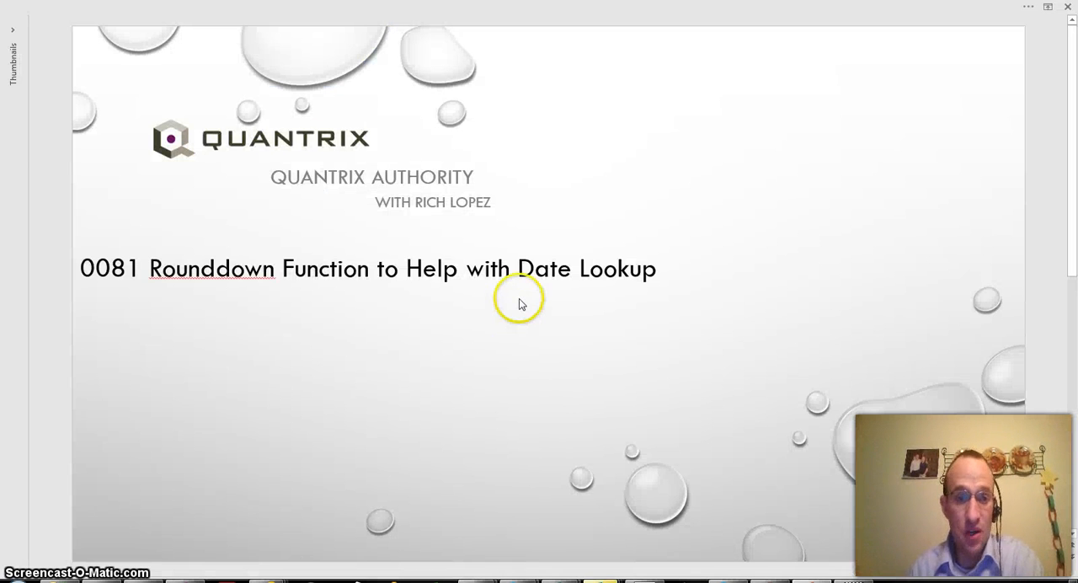
pyautogui.scroll(-1, 545, 347)
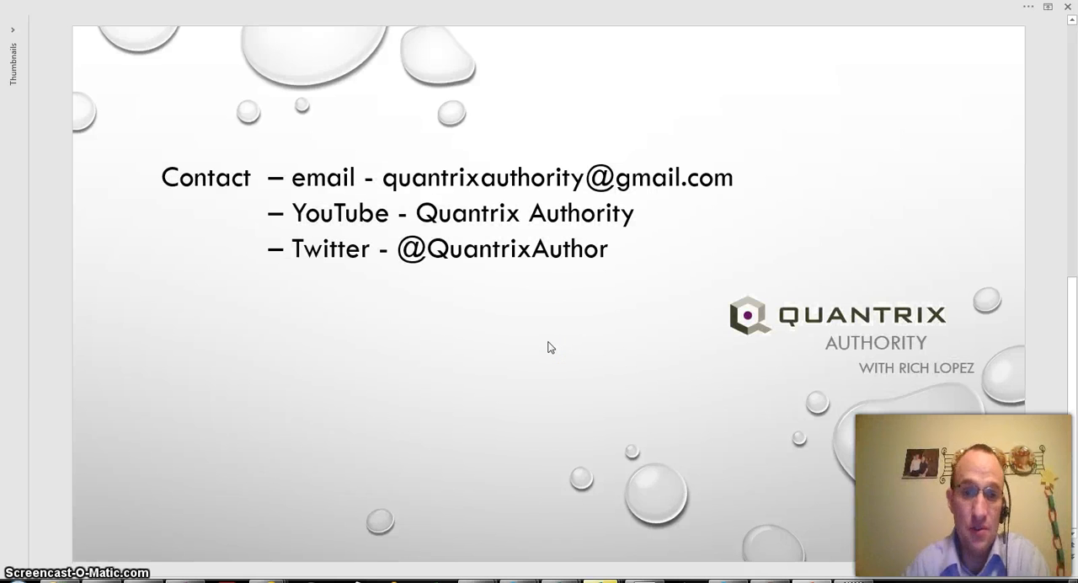